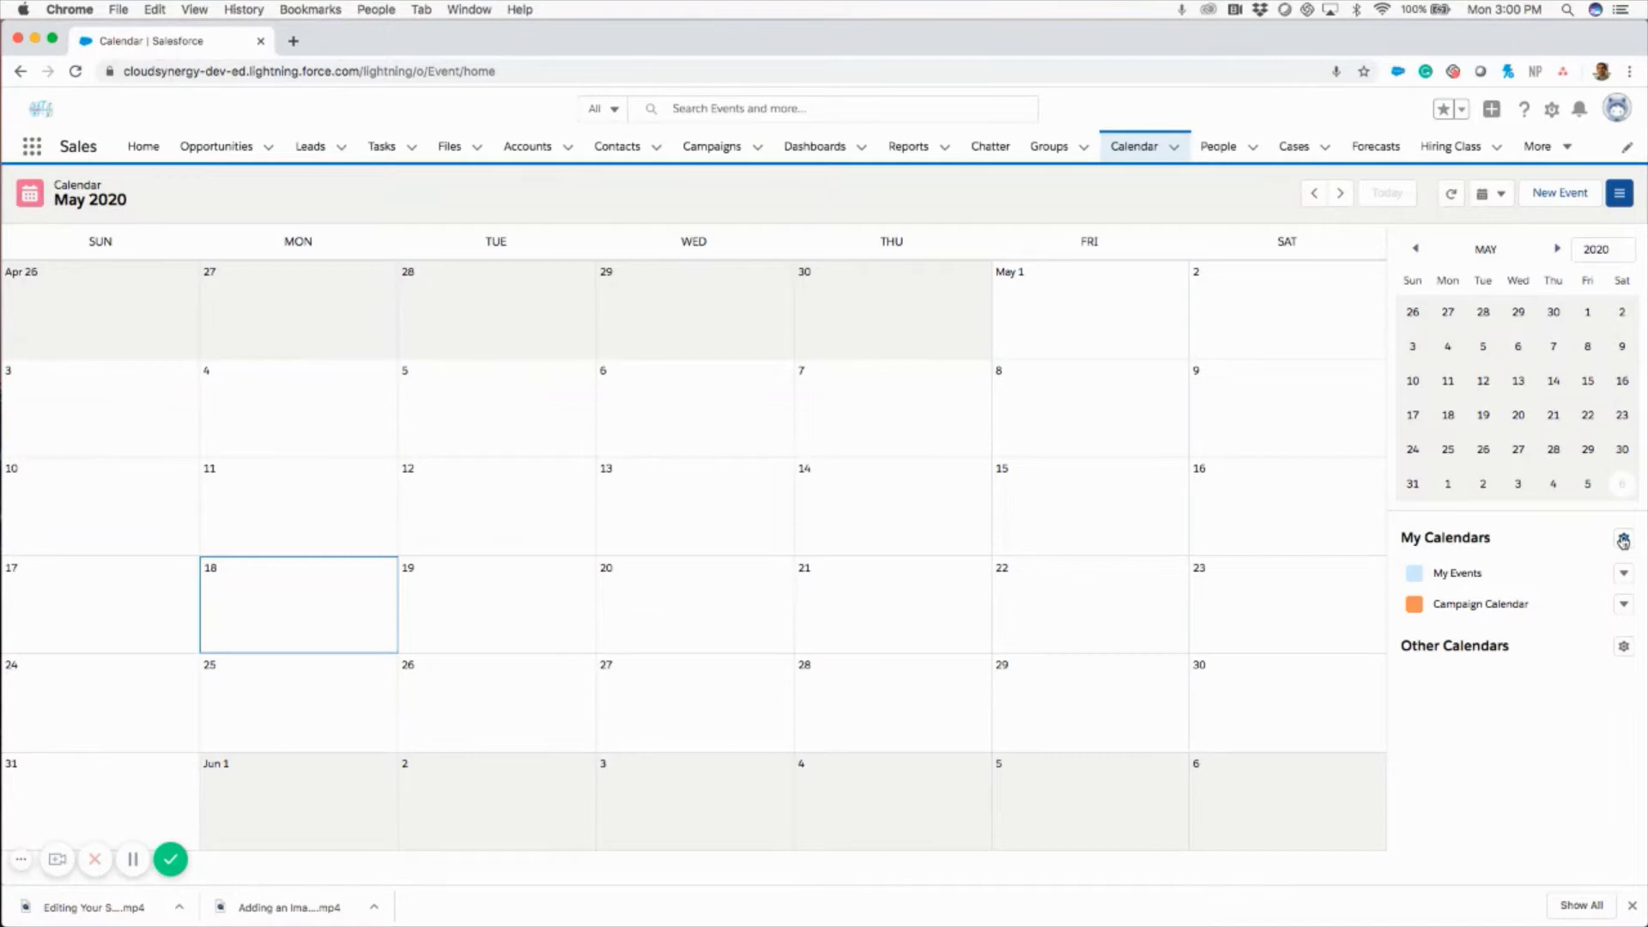
# Start a new calendar from the My Calendars menu and base it on the Campaign object
pyautogui.click(1623, 538)
pyautogui.click(1588, 573)
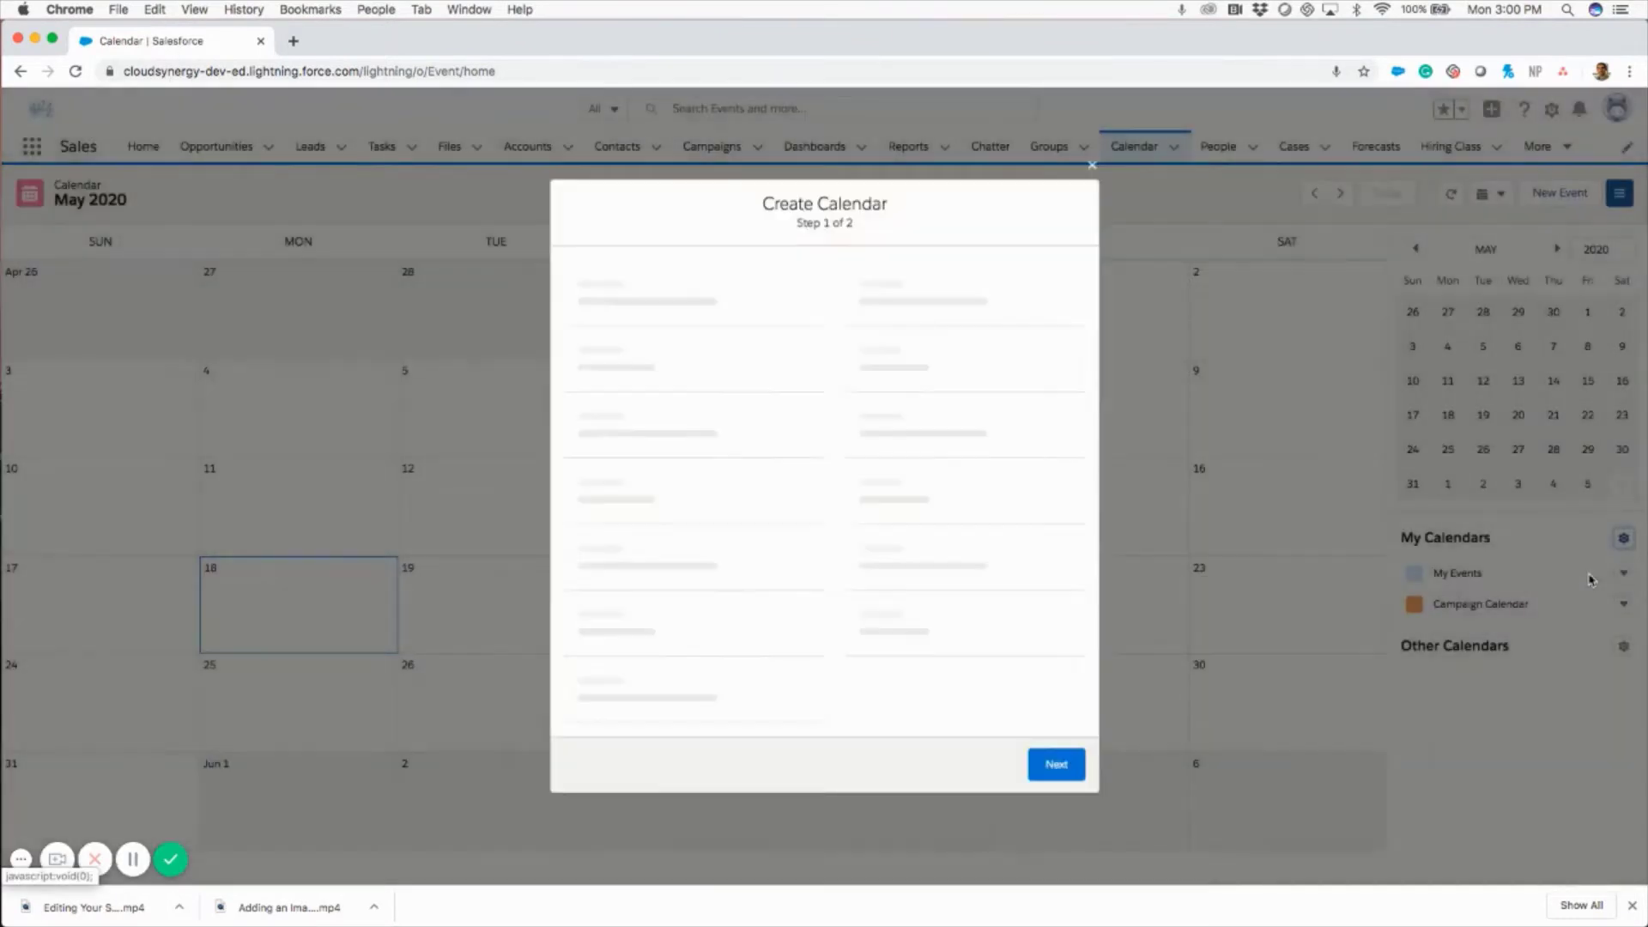
pyautogui.click(853, 521)
pyautogui.click(829, 532)
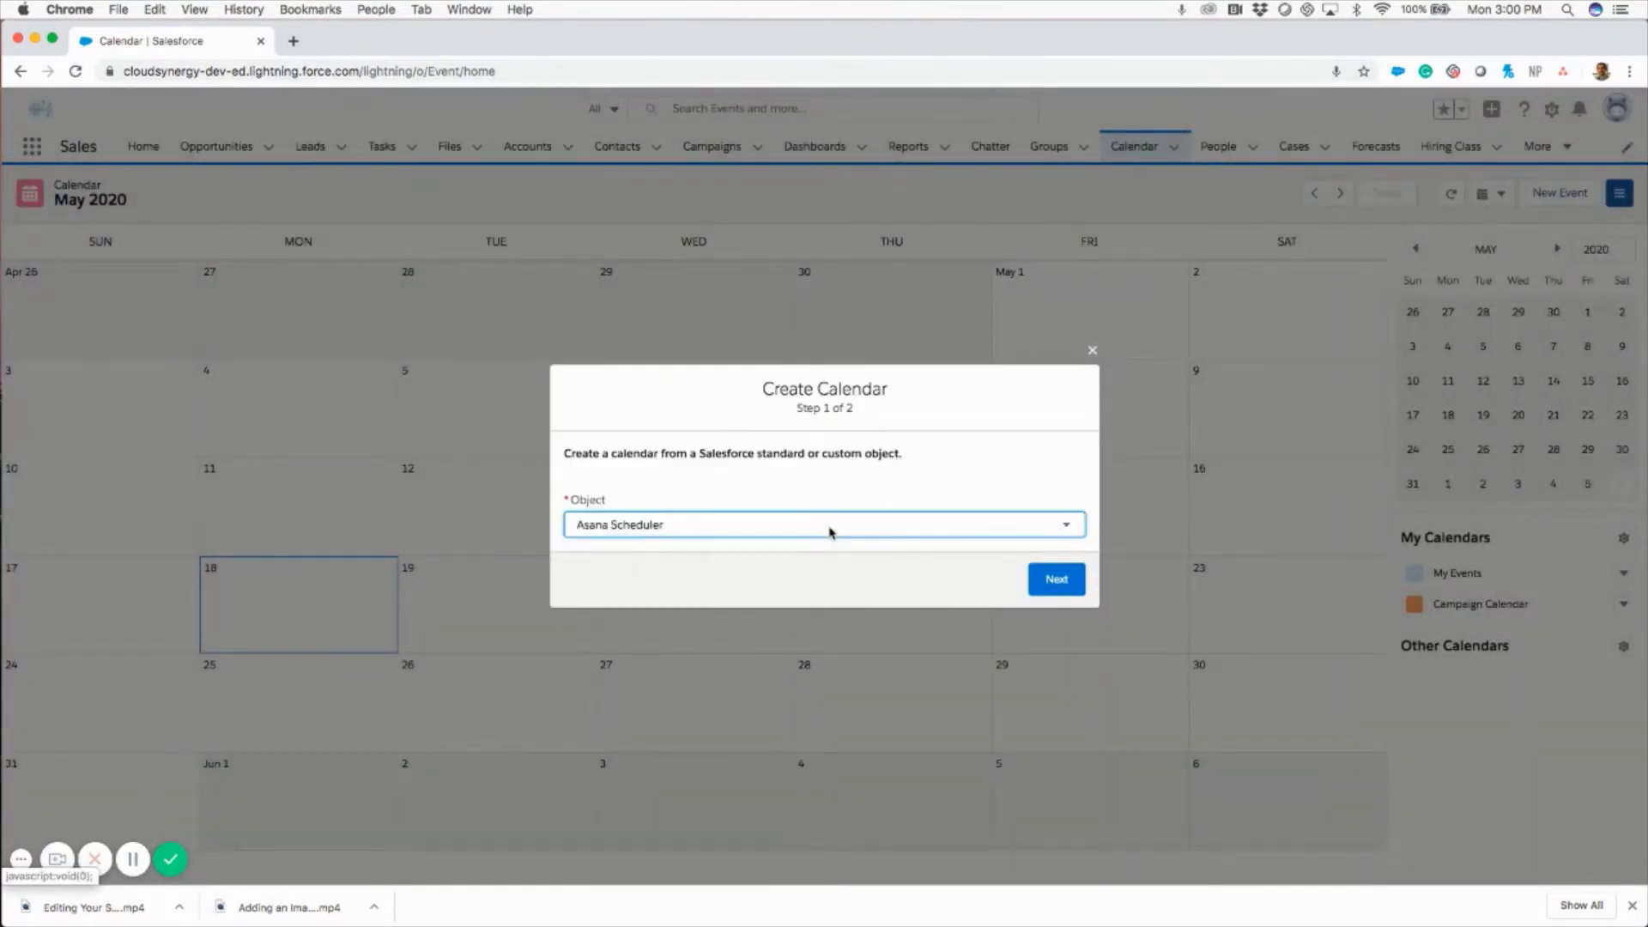
pyautogui.click(825, 529)
pyautogui.scroll(-5, 824, 519)
pyautogui.scroll(-1, 817, 519)
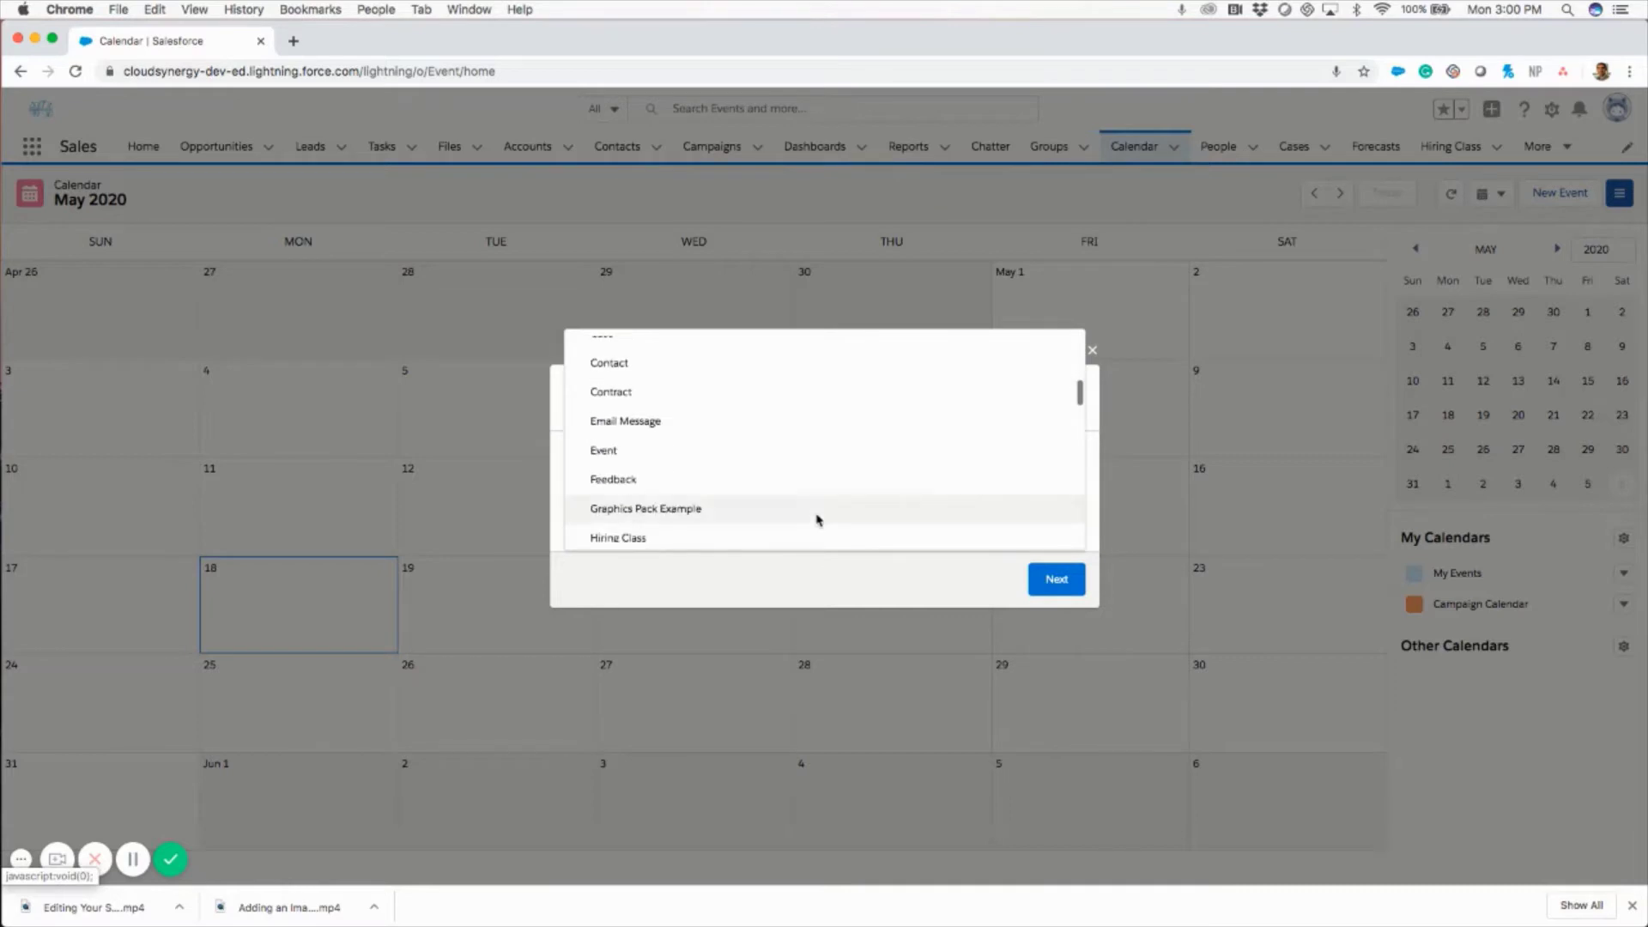
pyautogui.scroll(3, 781, 448)
pyautogui.scroll(2, 765, 424)
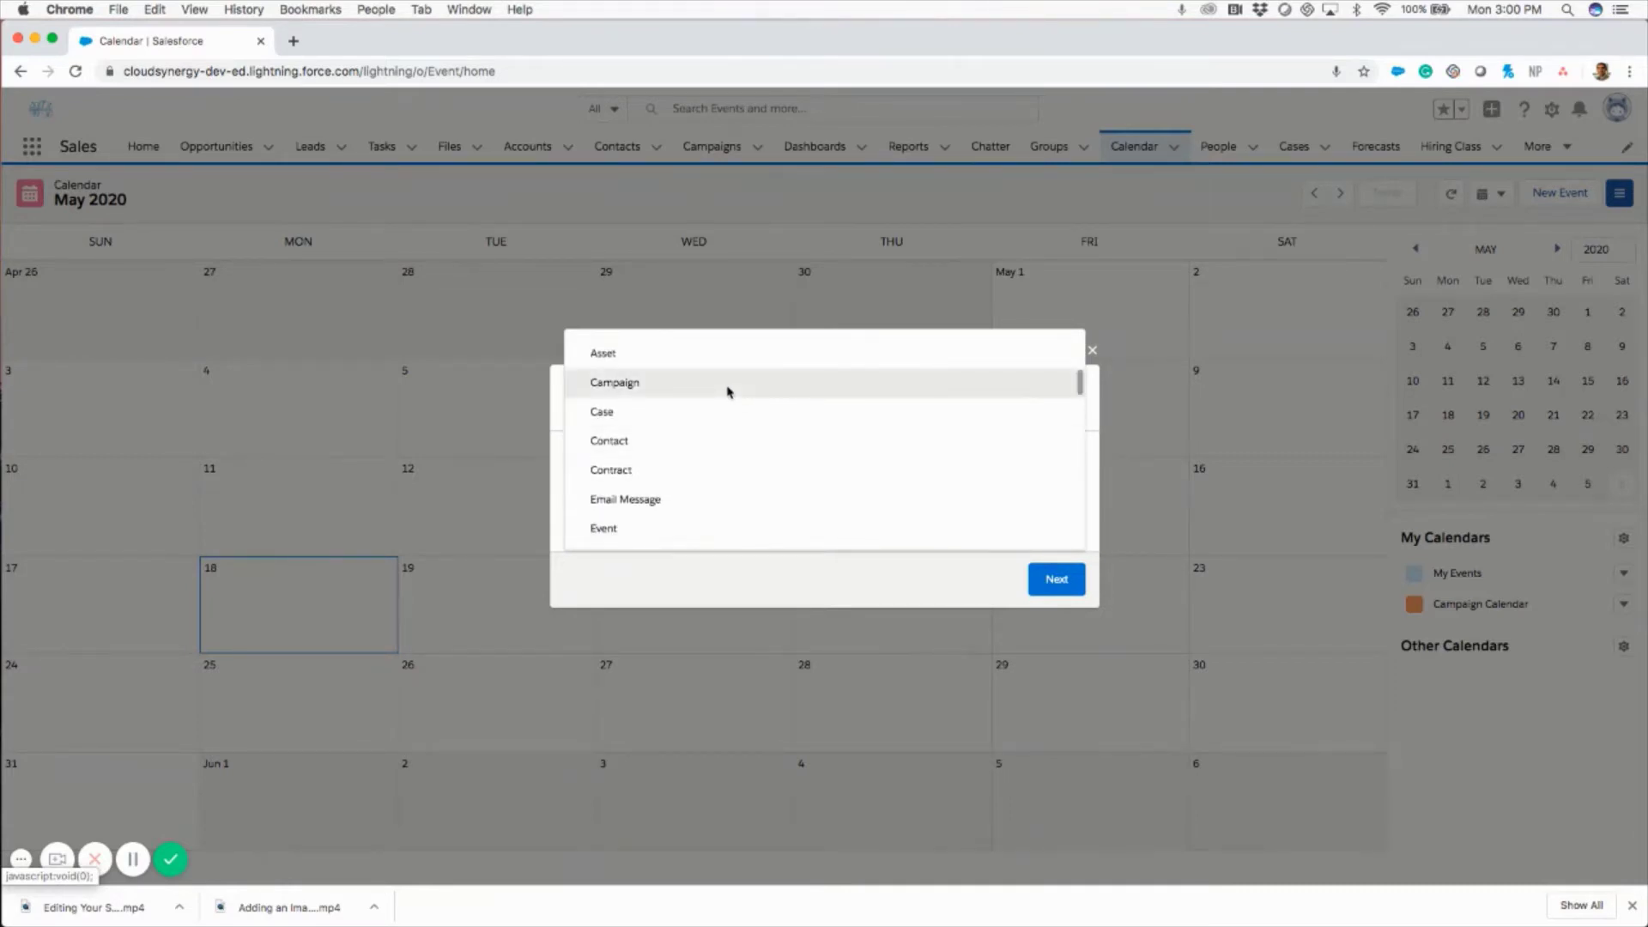
pyautogui.click(727, 388)
# Name the calendar 'New Campaign Calendar' with Start Date and End Date as its date fields
pyautogui.click(1055, 580)
pyautogui.write('New')
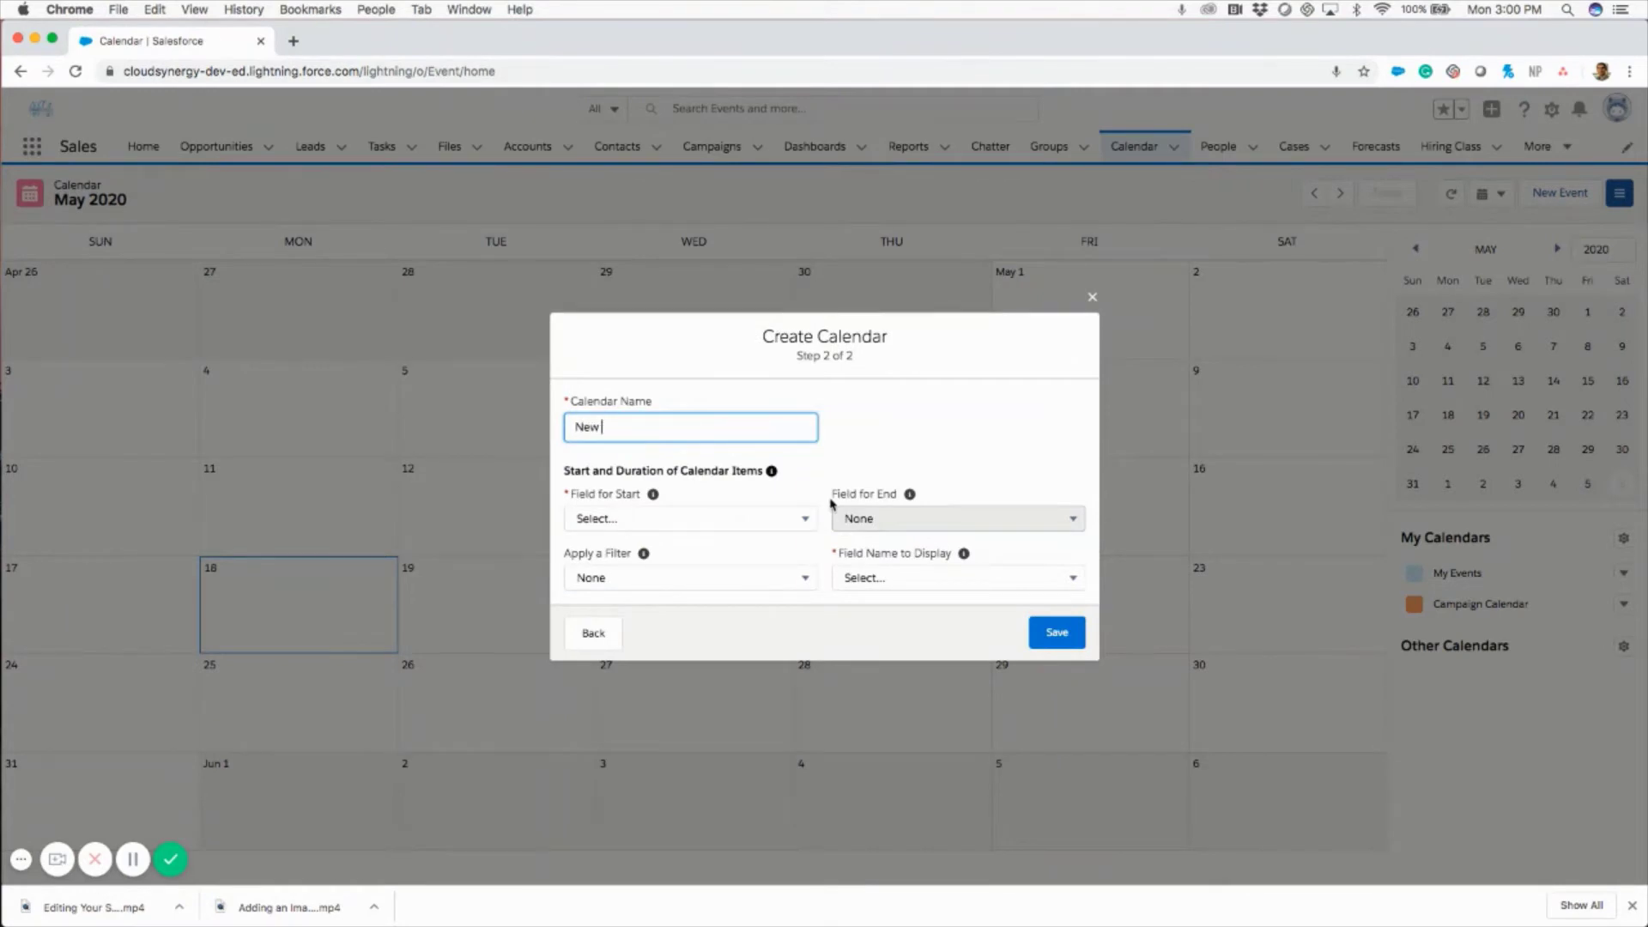
pyautogui.write('Campaign Calendar')
pyautogui.click(742, 519)
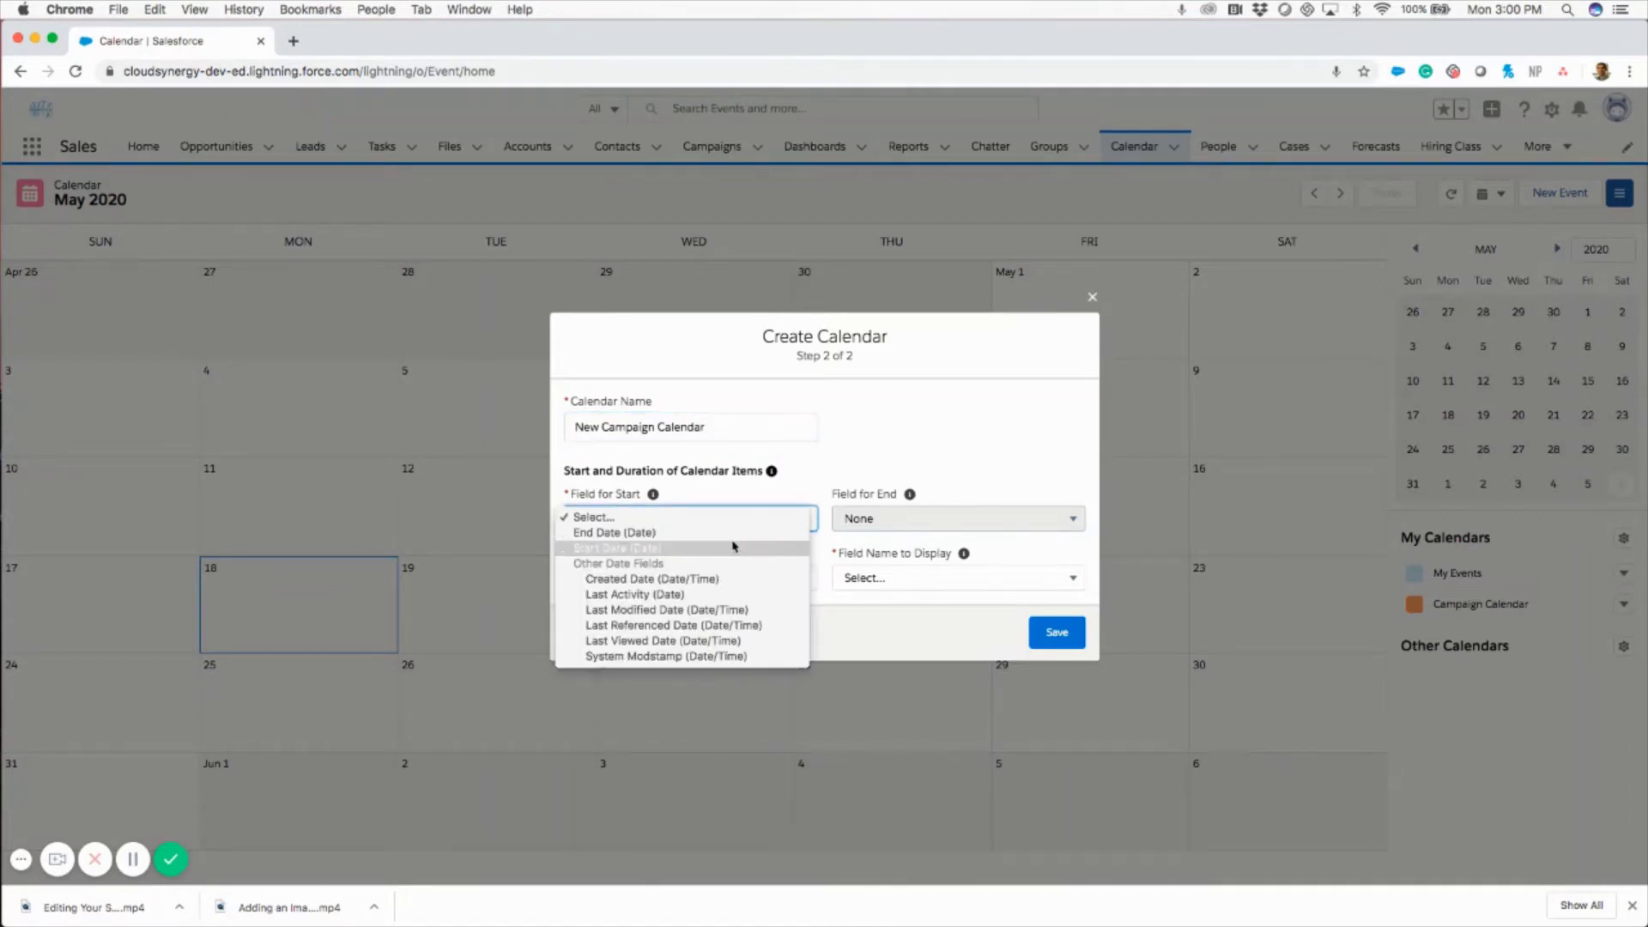
pyautogui.click(738, 547)
pyautogui.click(908, 517)
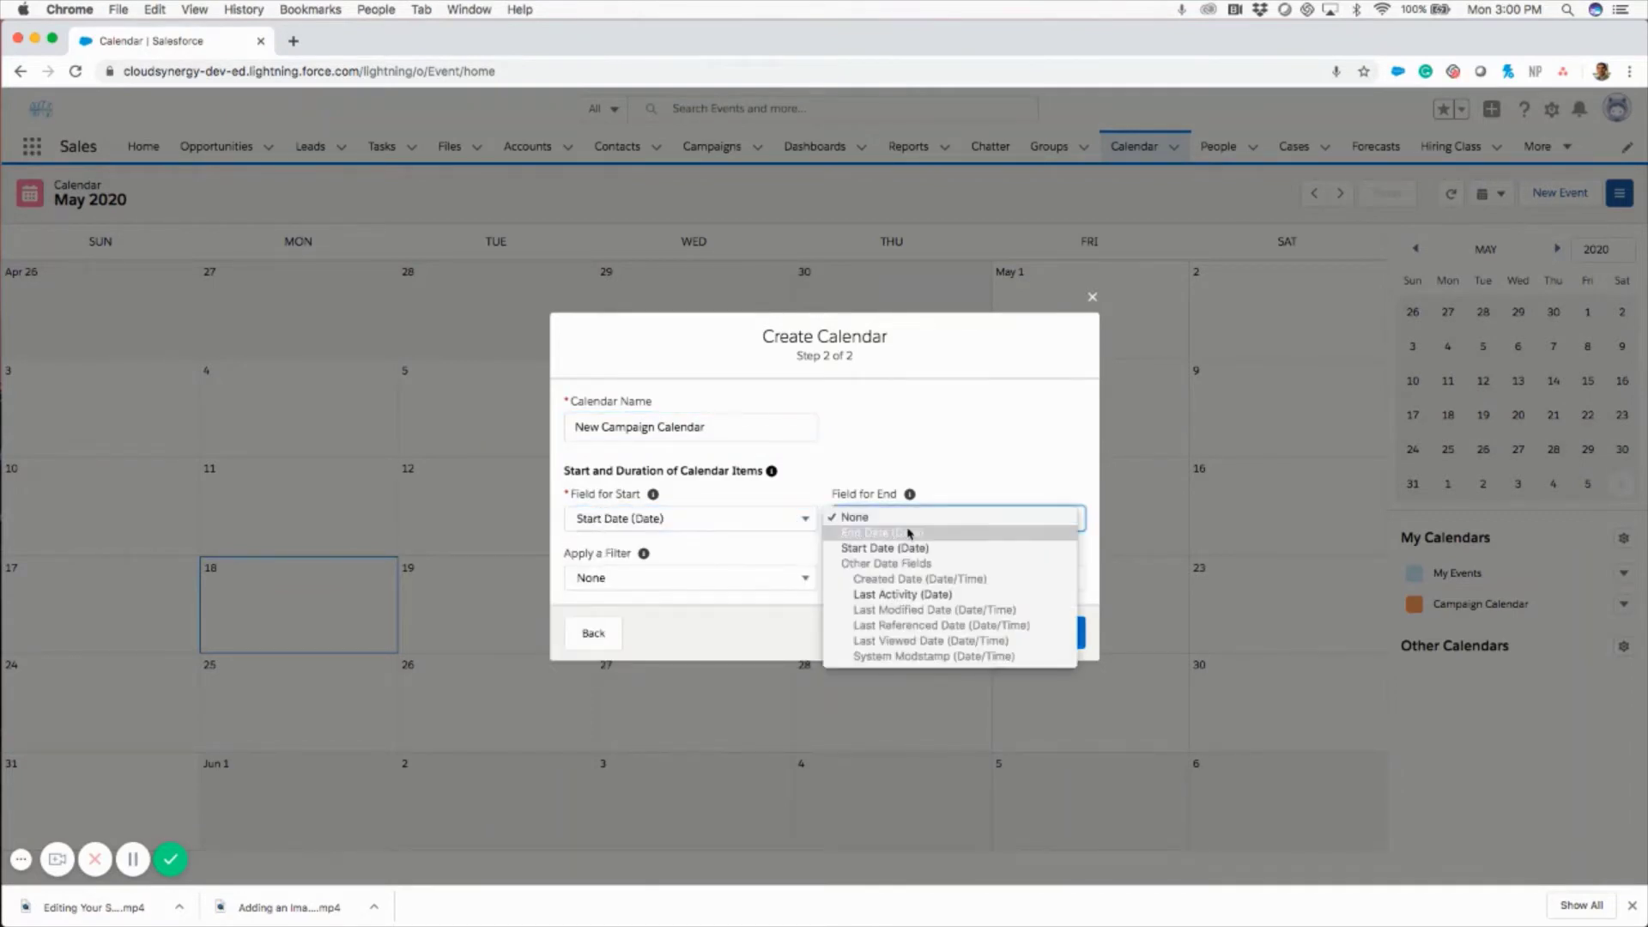
pyautogui.click(908, 534)
# Filter to All Active Campaigns, display the campaign Name, then close the setup without adding it
pyautogui.click(721, 580)
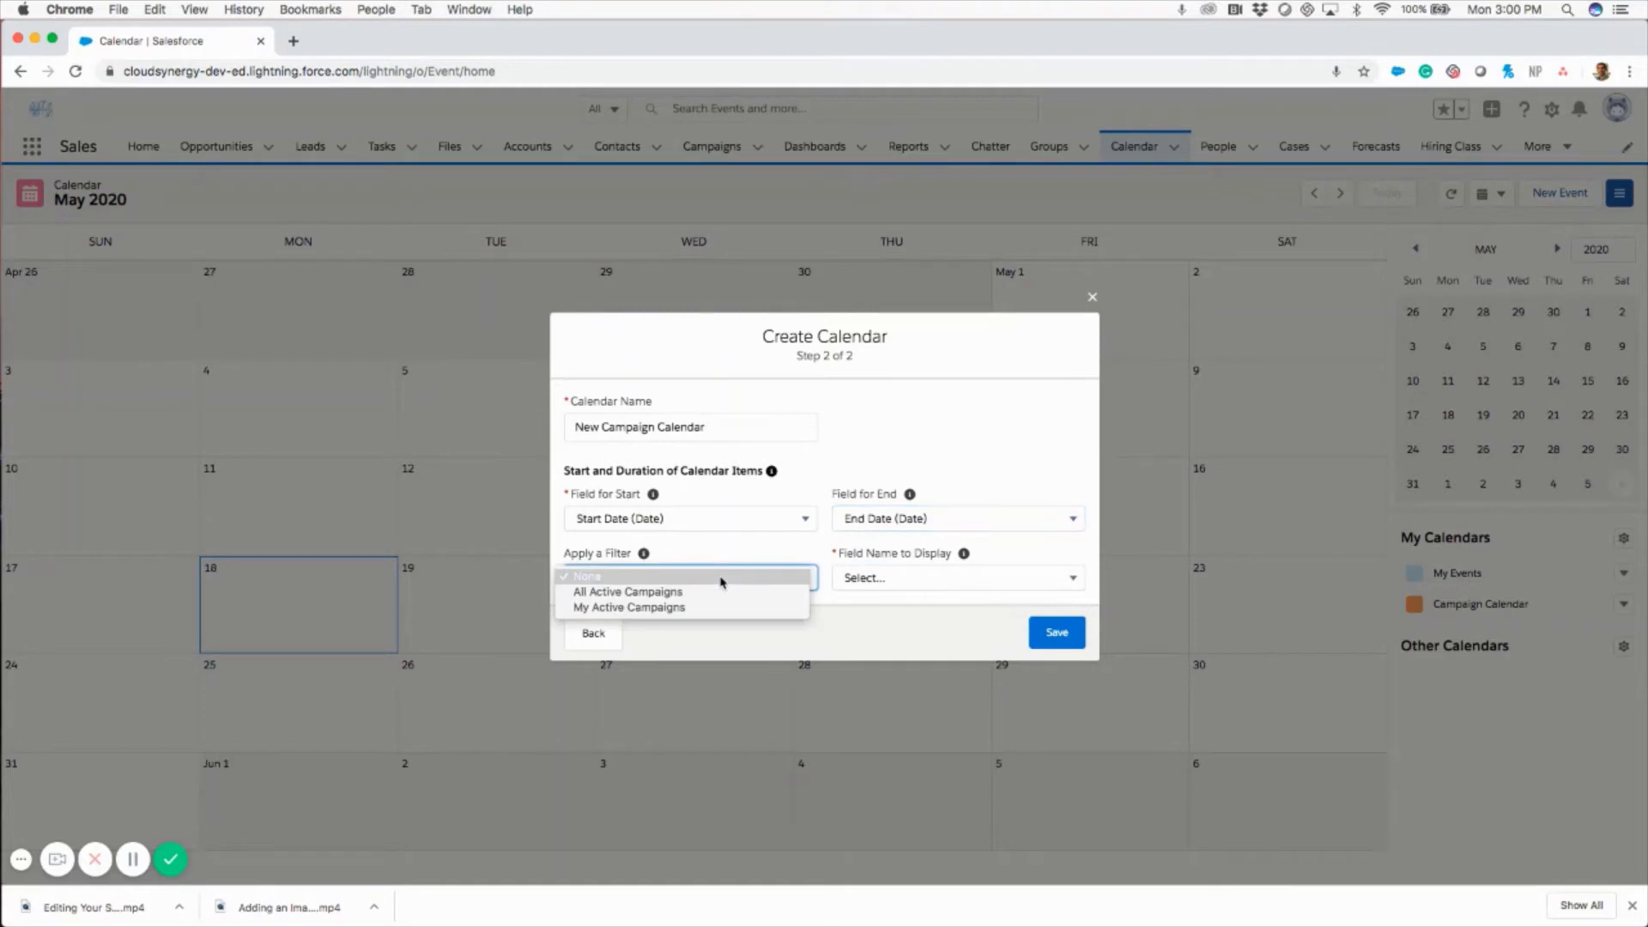
pyautogui.click(719, 590)
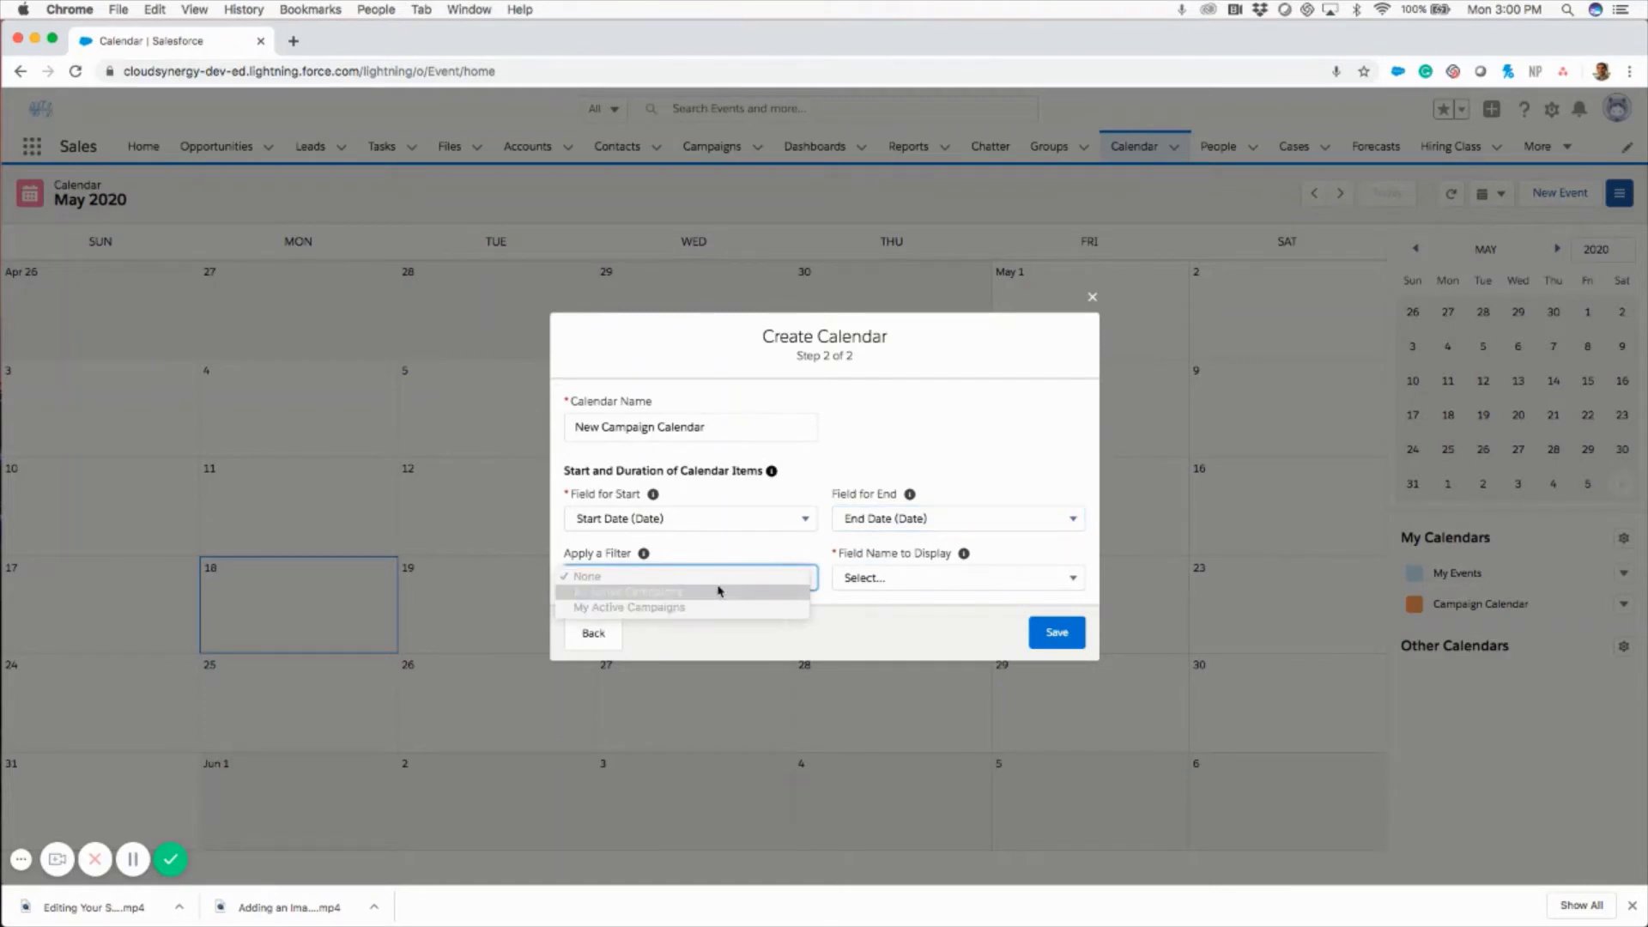
pyautogui.click(961, 582)
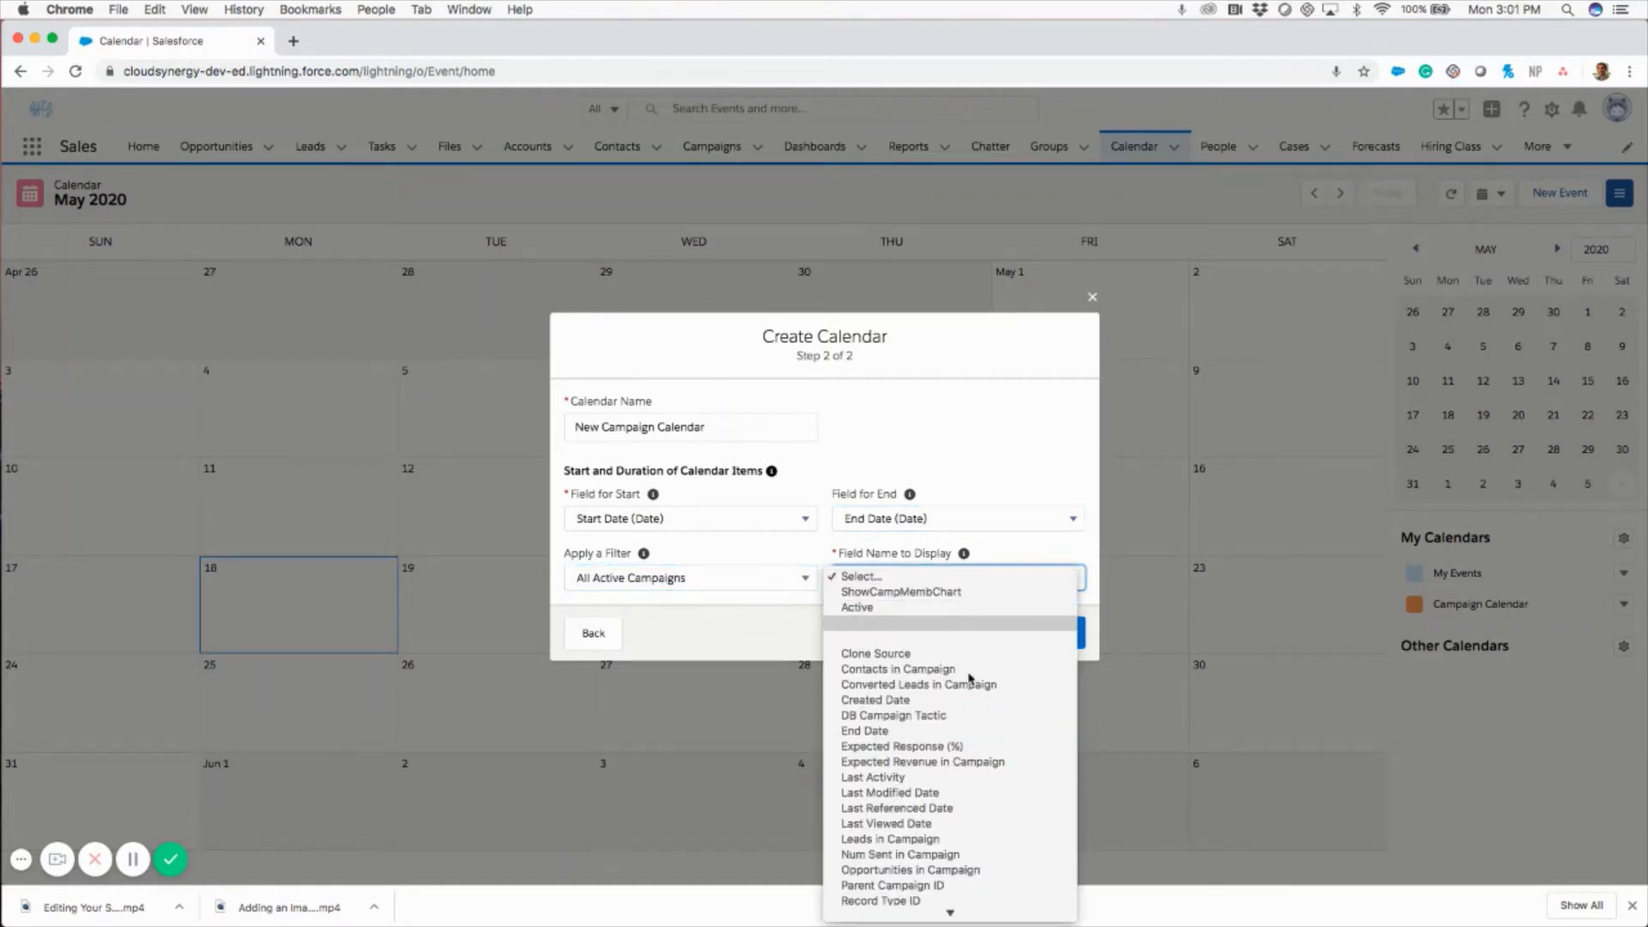
pyautogui.scroll(-5, 966, 717)
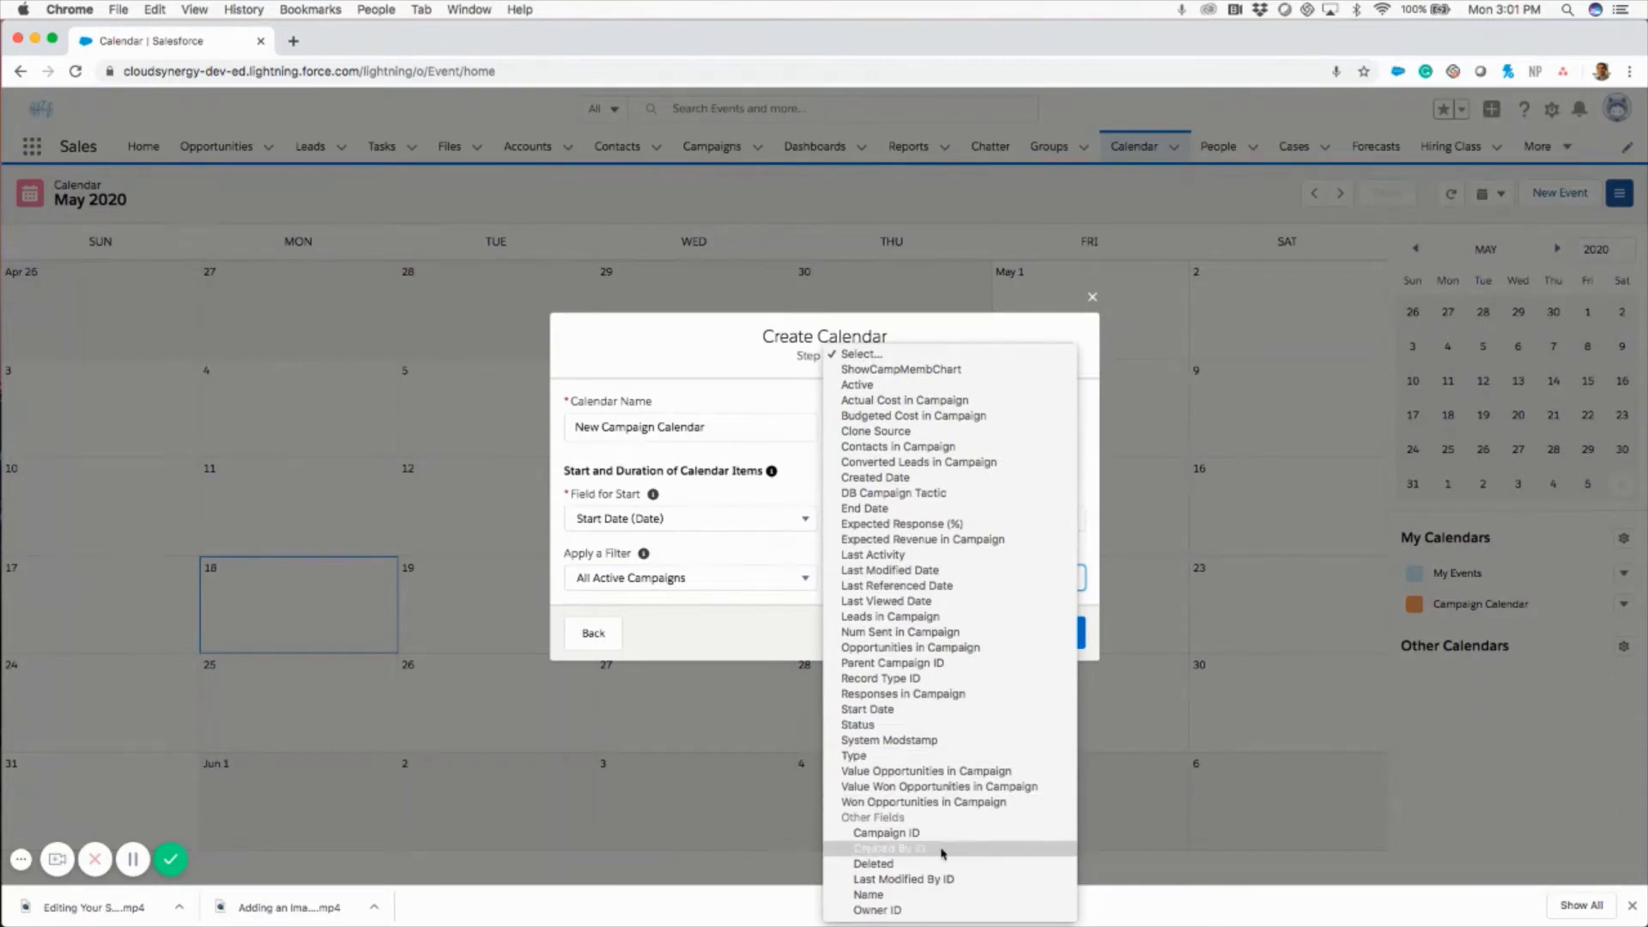
pyautogui.click(913, 896)
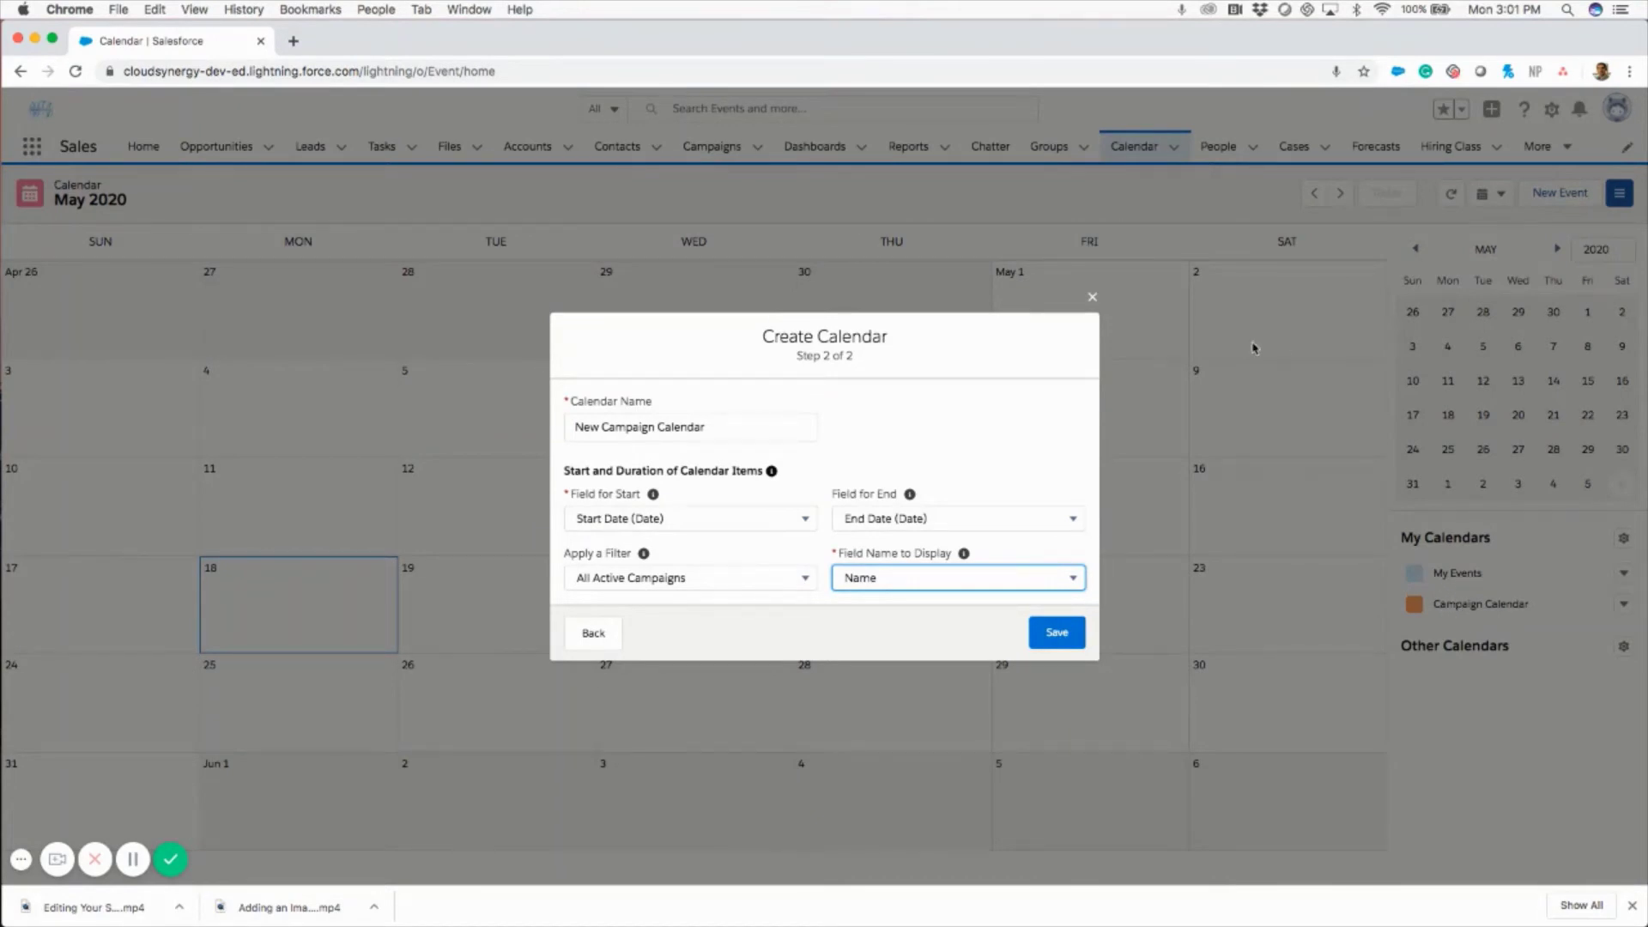
pyautogui.click(1092, 297)
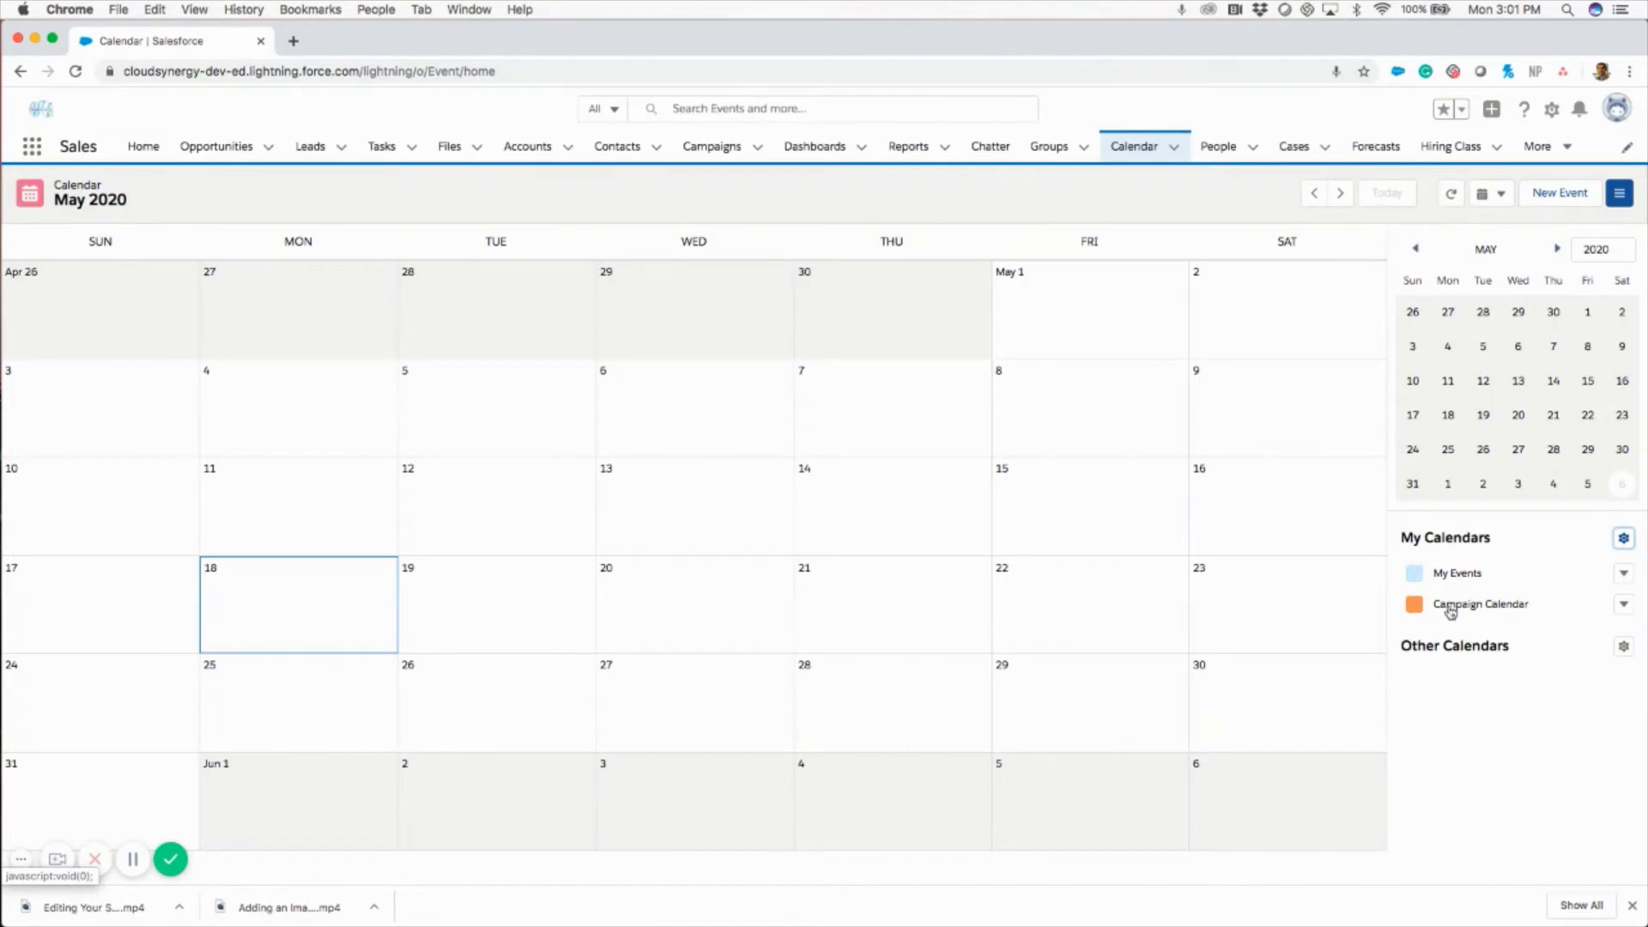
# Page the calendar back month by month from May 2020 toward September 2019
pyautogui.click(1315, 193)
pyautogui.click(1315, 194)
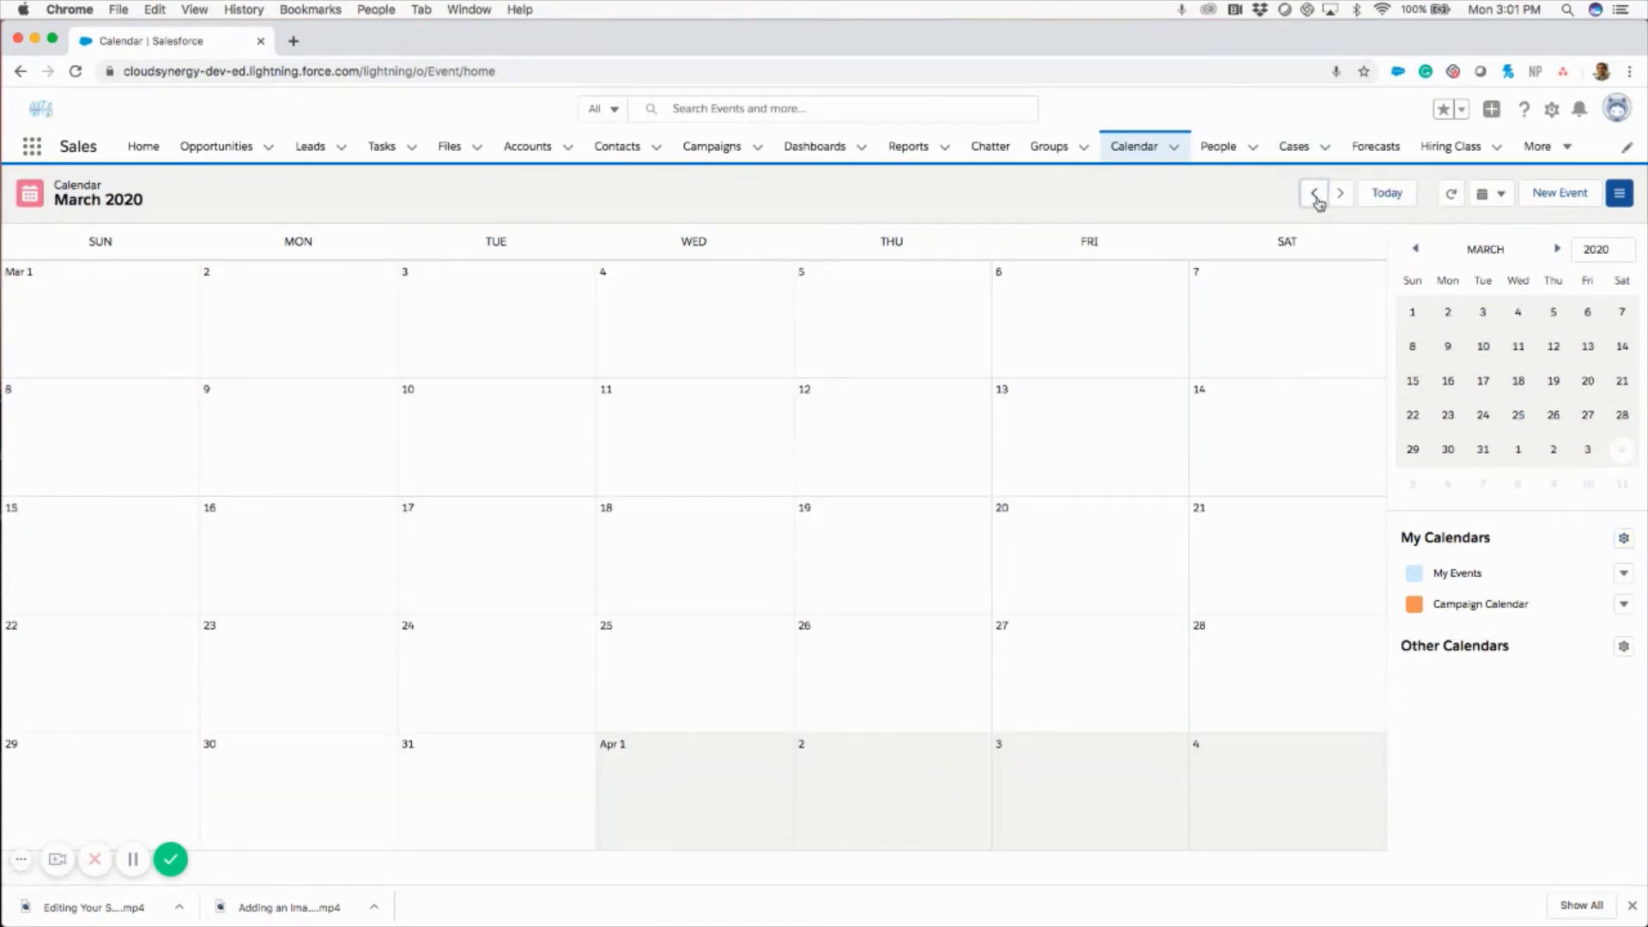
pyautogui.click(1315, 193)
pyautogui.click(1314, 193)
pyautogui.click(1313, 193)
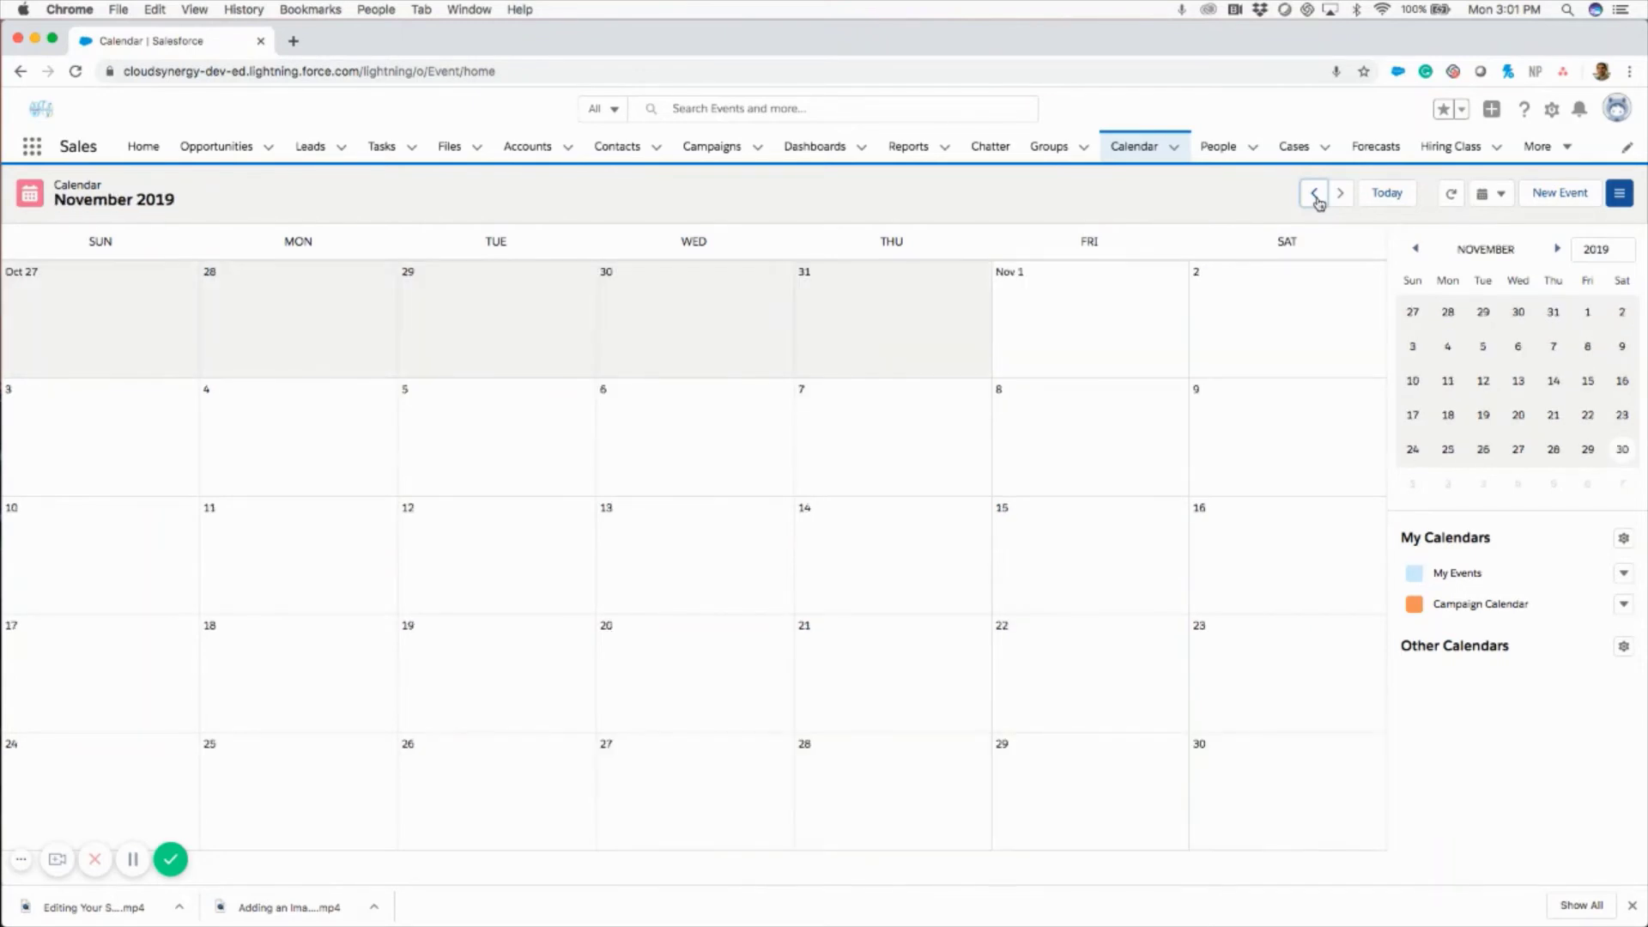
pyautogui.click(1315, 193)
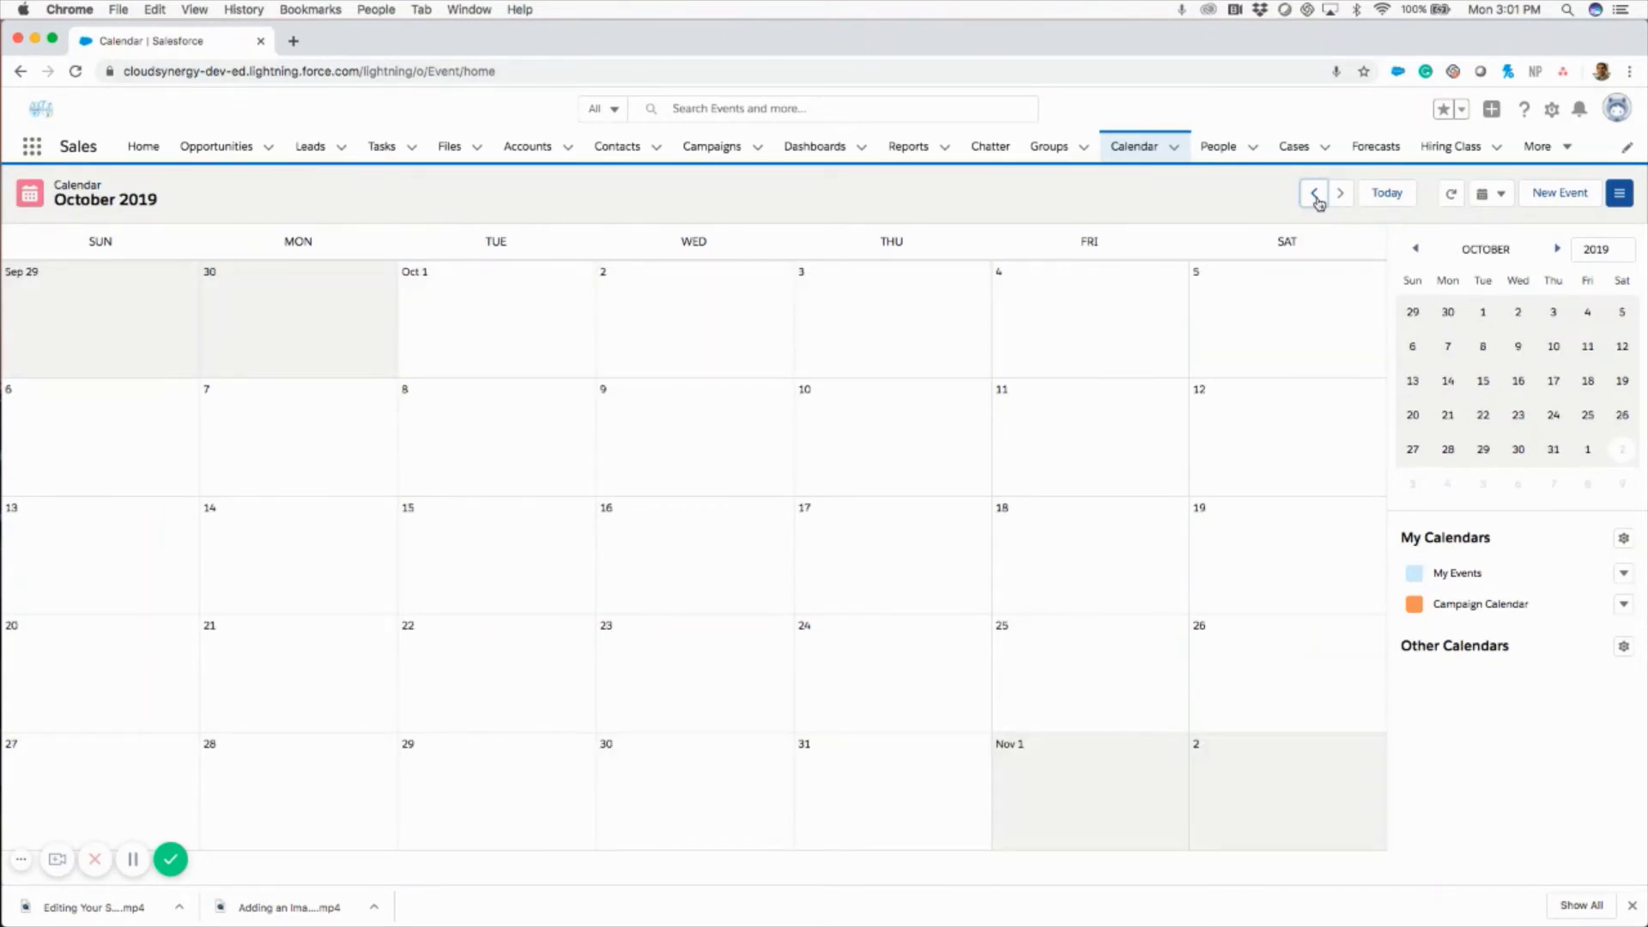
pyautogui.click(1314, 193)
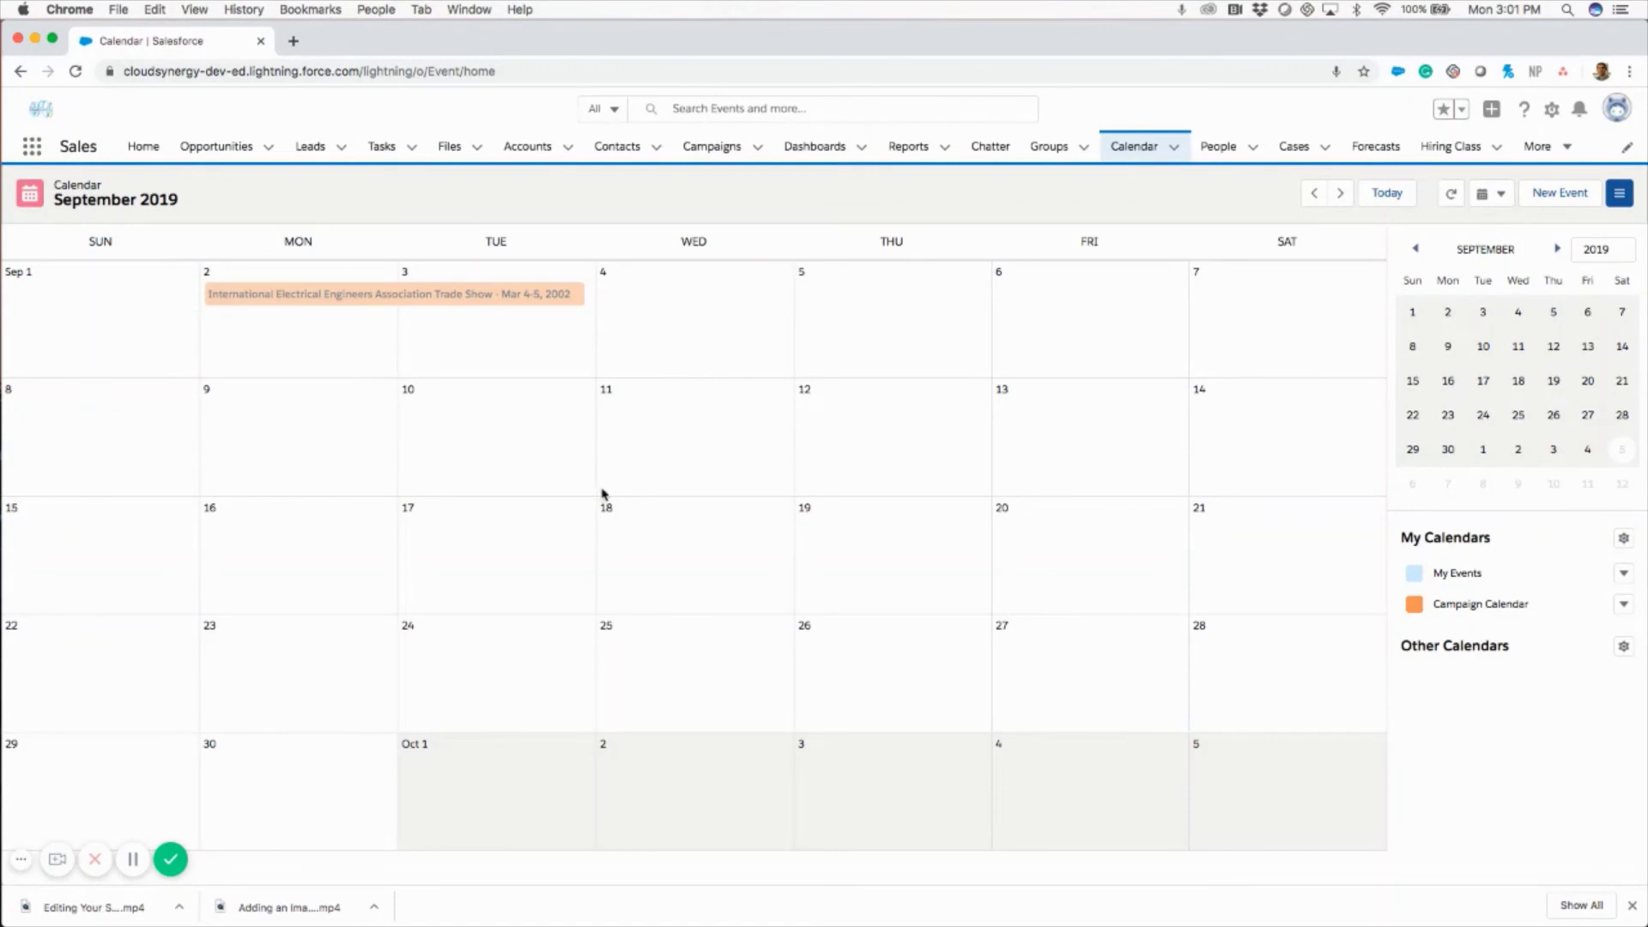
pyautogui.click(1623, 537)
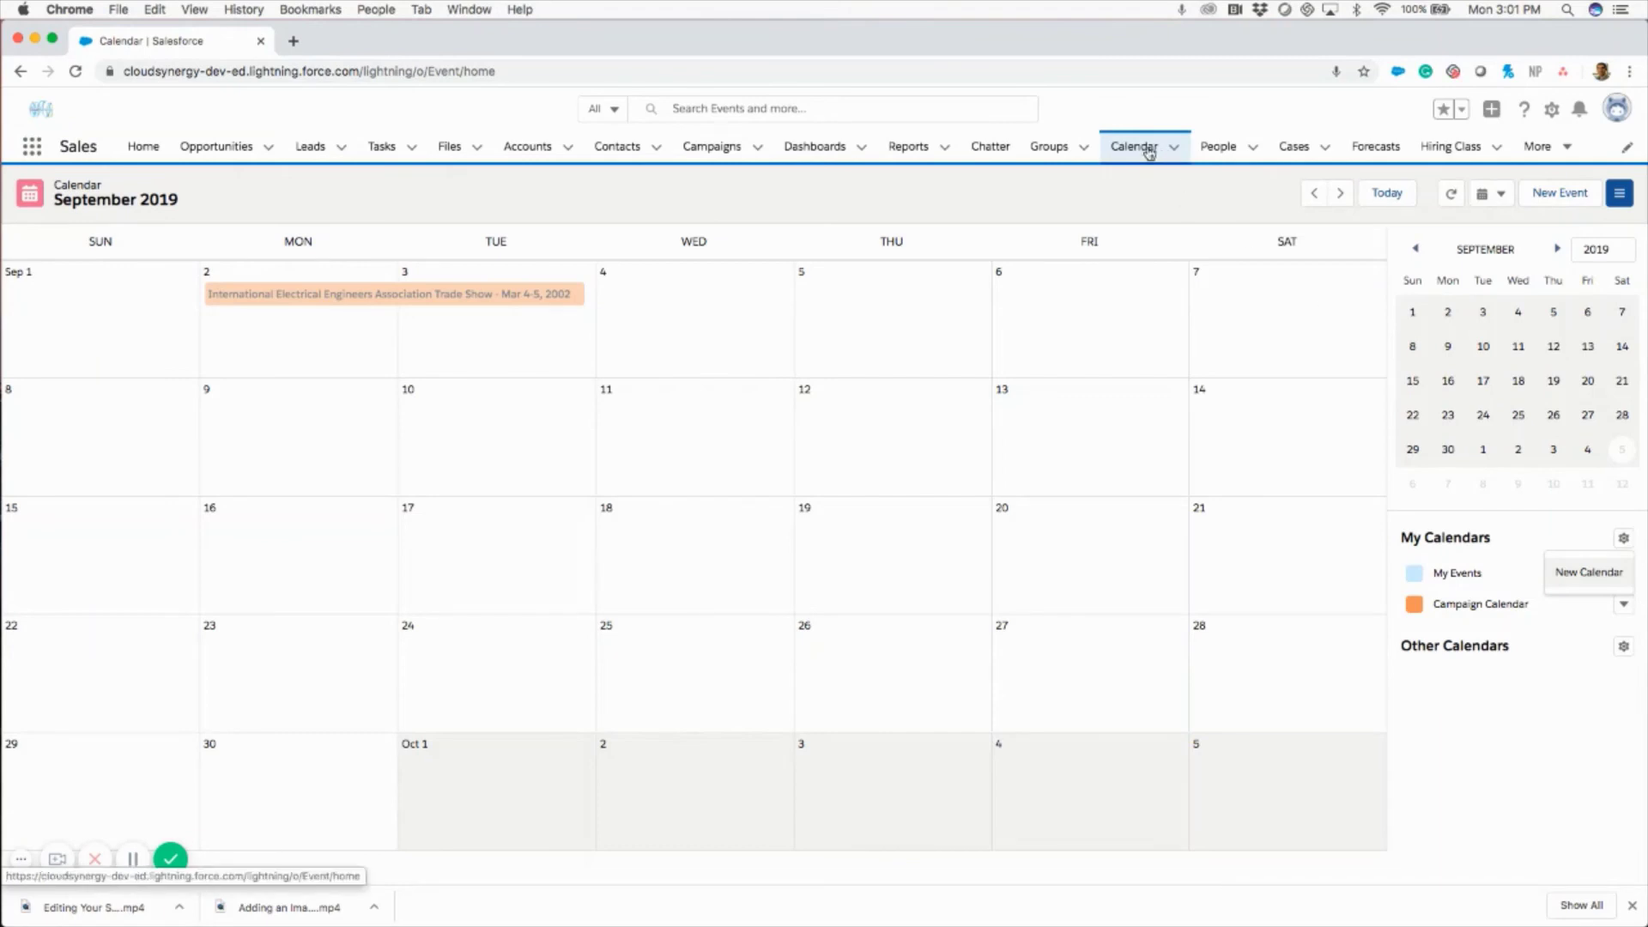
pyautogui.click(1488, 526)
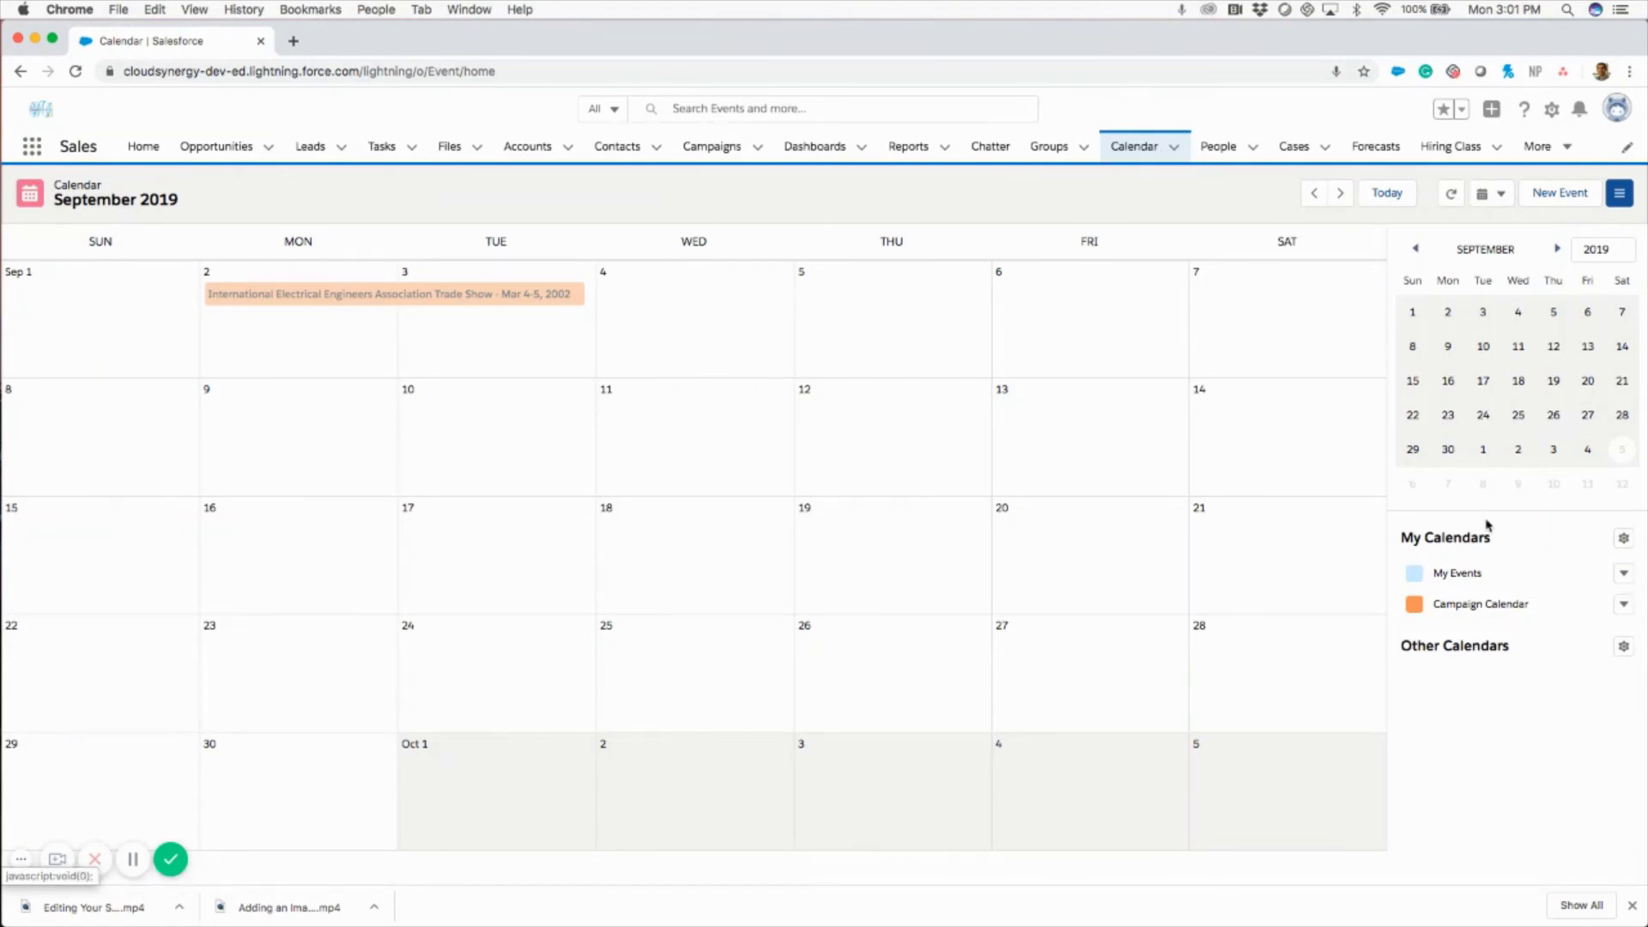